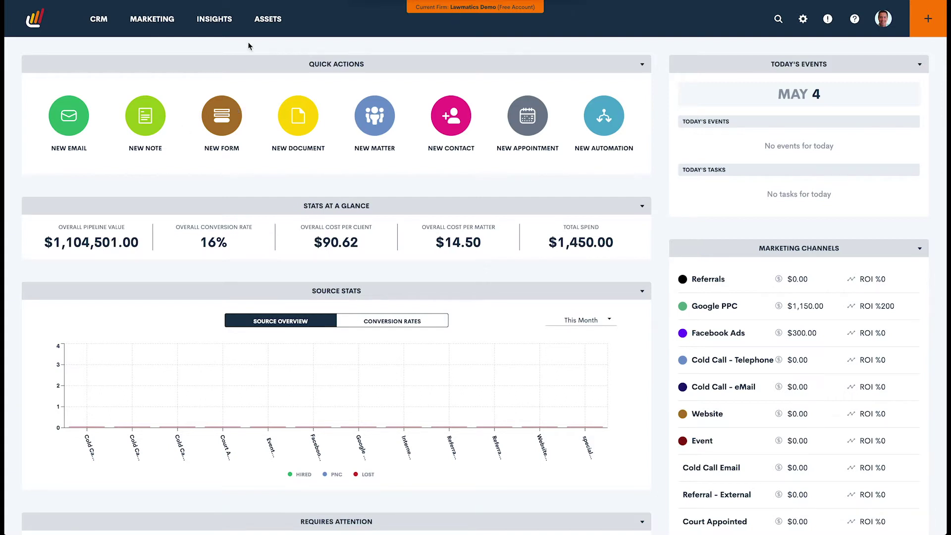
Open the Custom Emails list under ASSETS, then return to the home dashboard
left_click(271, 21)
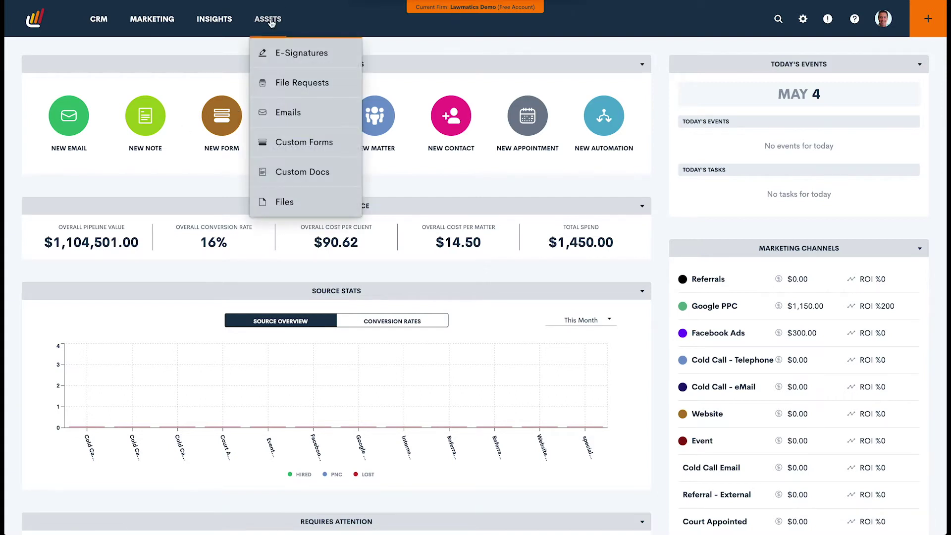
left_click(287, 113)
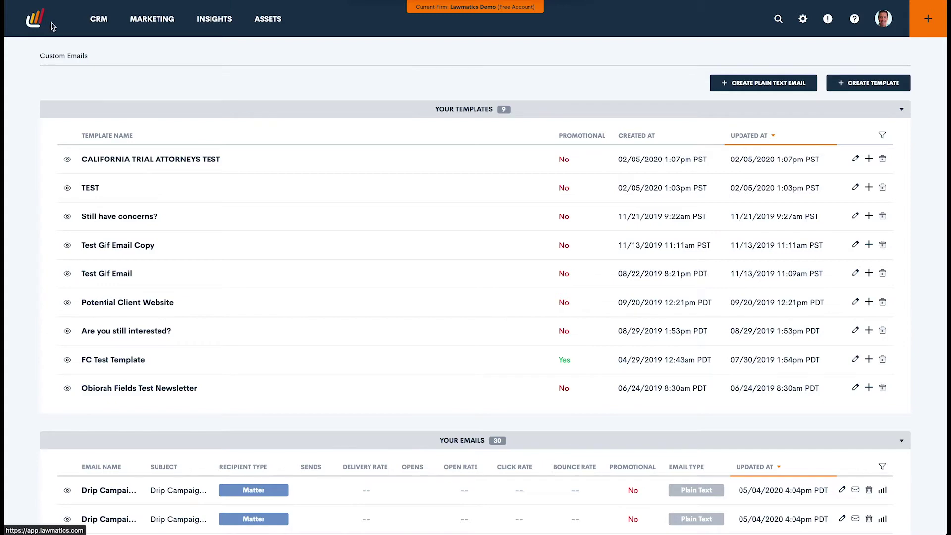
mouse_move(154, 19)
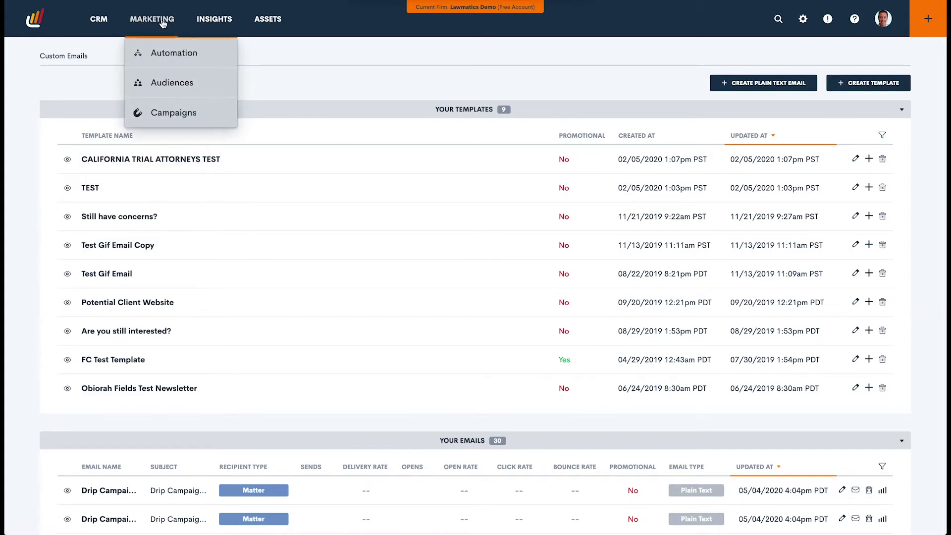
left_click(43, 22)
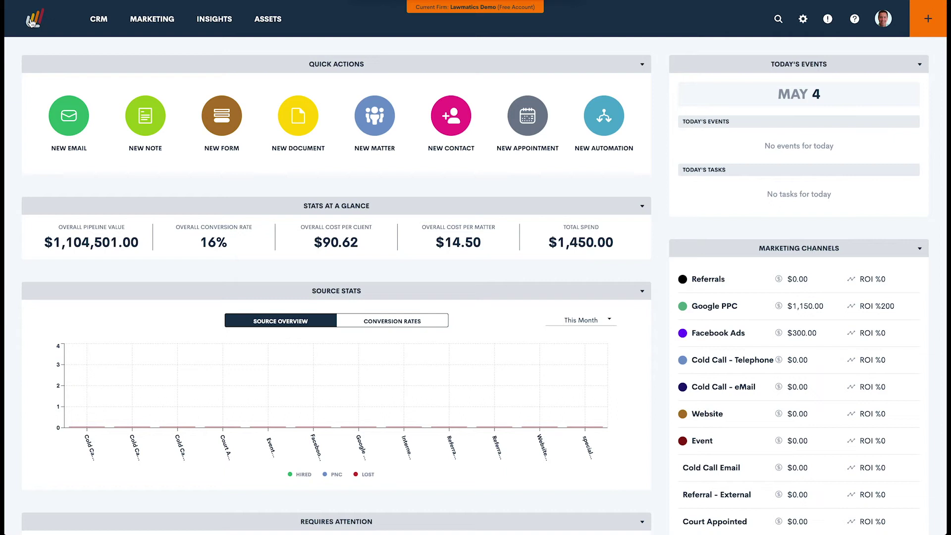
Open the Automation page from the MARKETING menu
mouse_move(153, 28)
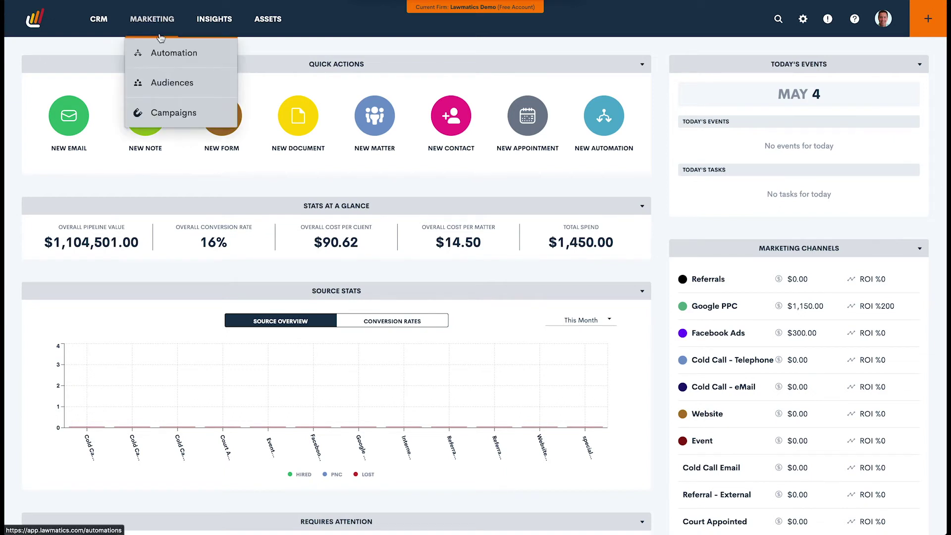
left_click(171, 51)
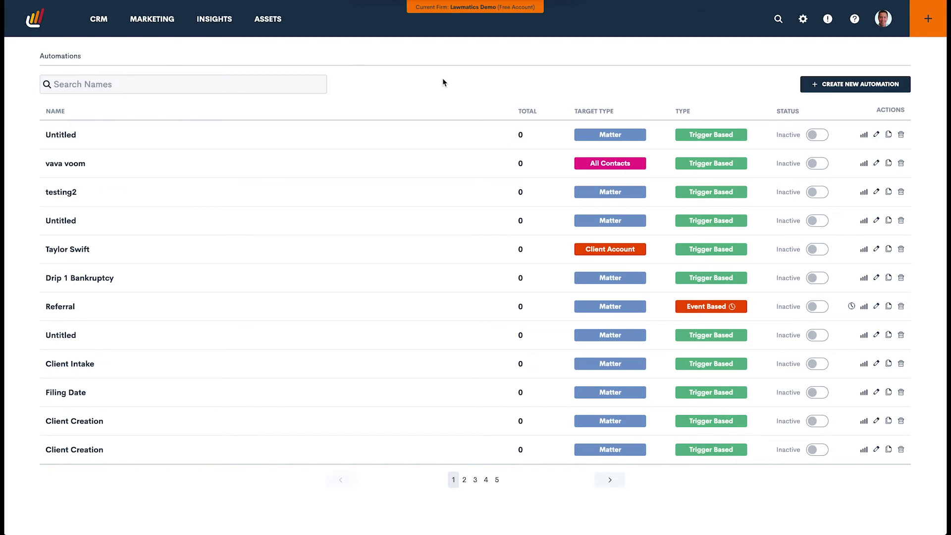
left_click(803, 20)
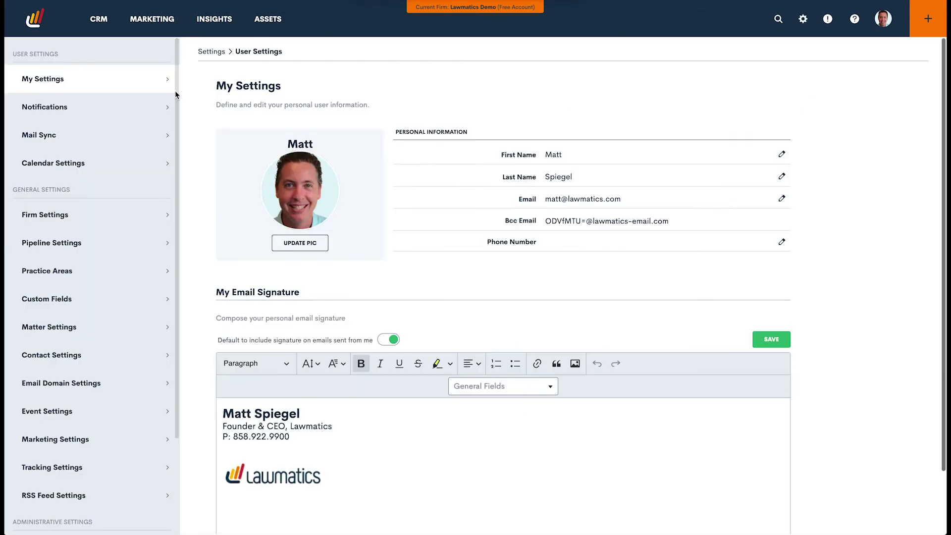
left_click(68, 298)
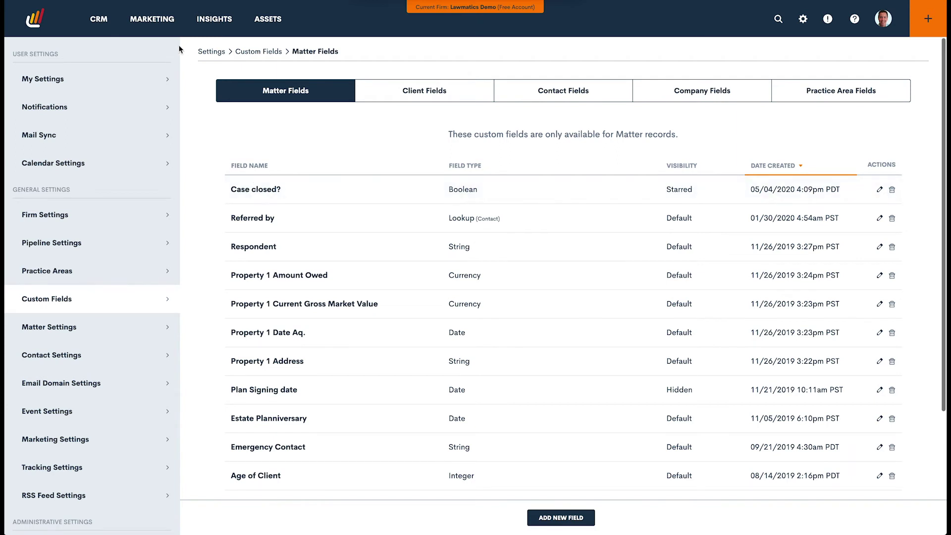
mouse_move(152, 19)
left_click(166, 49)
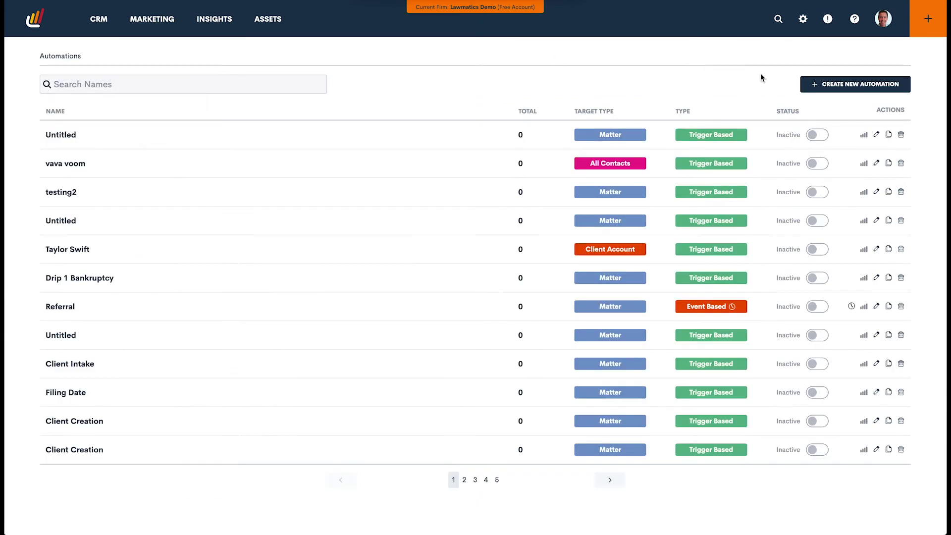
Create a Matter automation named 'Case Closed Drip Campaign' with status All PNC
left_click(824, 84)
double_click(474, 130)
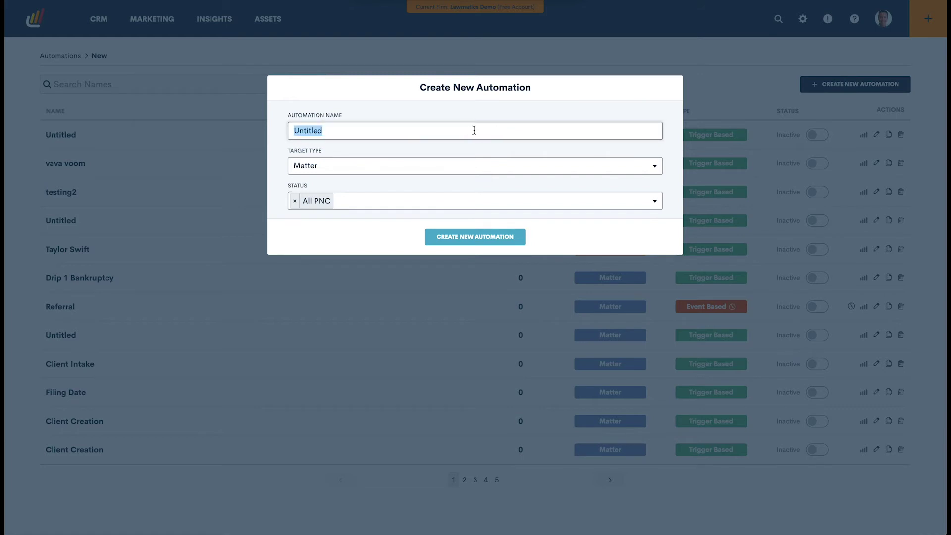
type("Case Closed Drip Campaign")
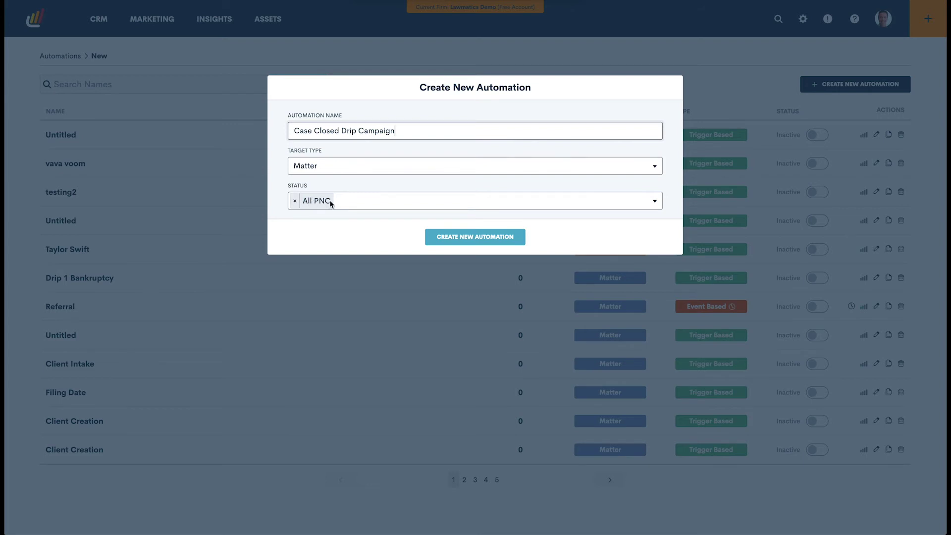
left_click(373, 200)
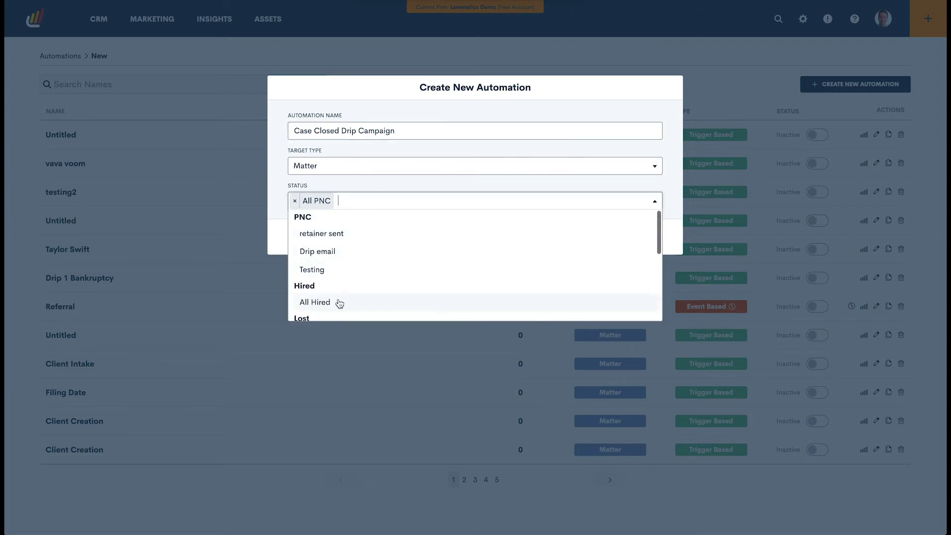
left_click(376, 180)
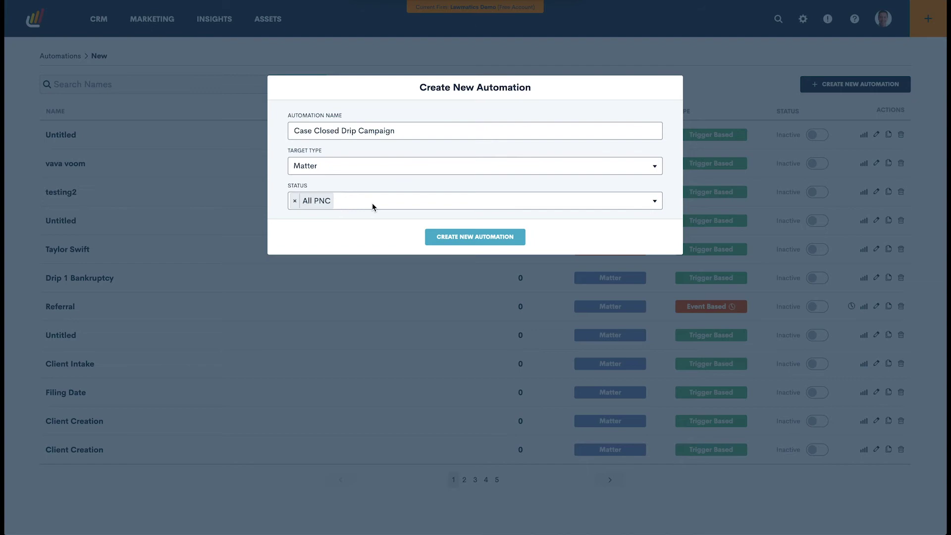
left_click(476, 238)
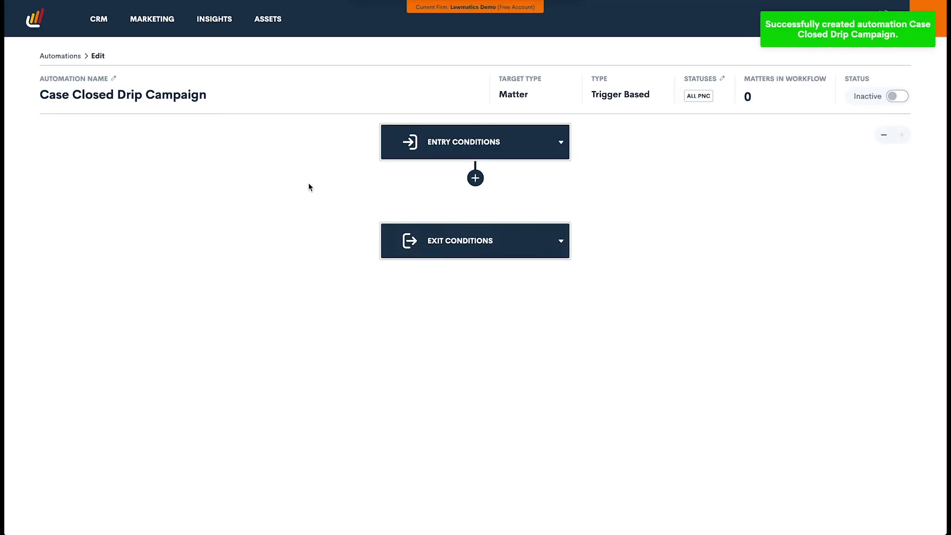
Set the entry condition to match on field Case closed? equal to True and save
left_click(537, 147)
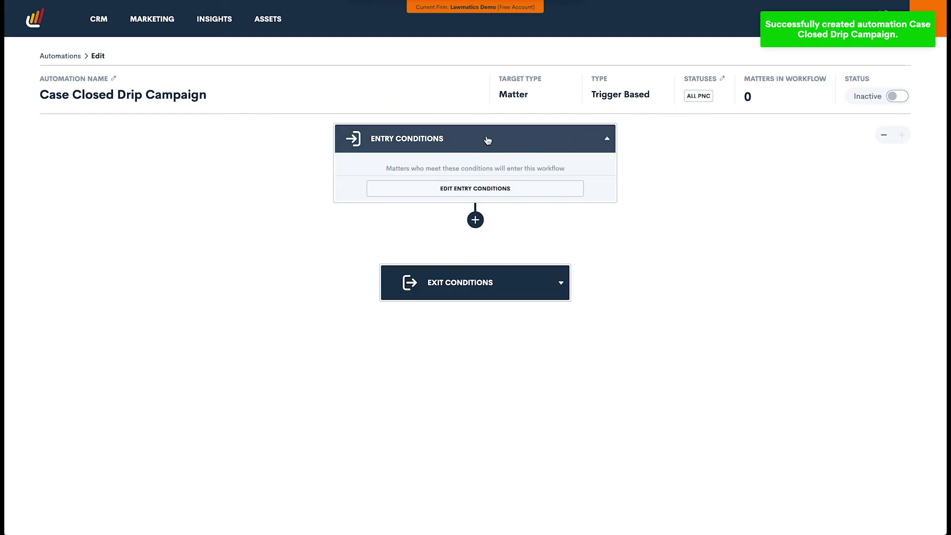
left_click(480, 189)
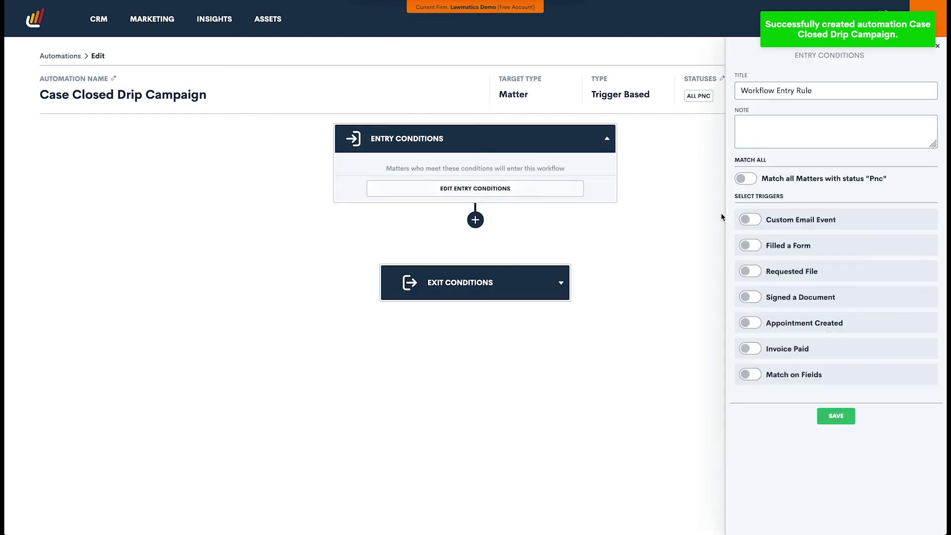
left_click(752, 375)
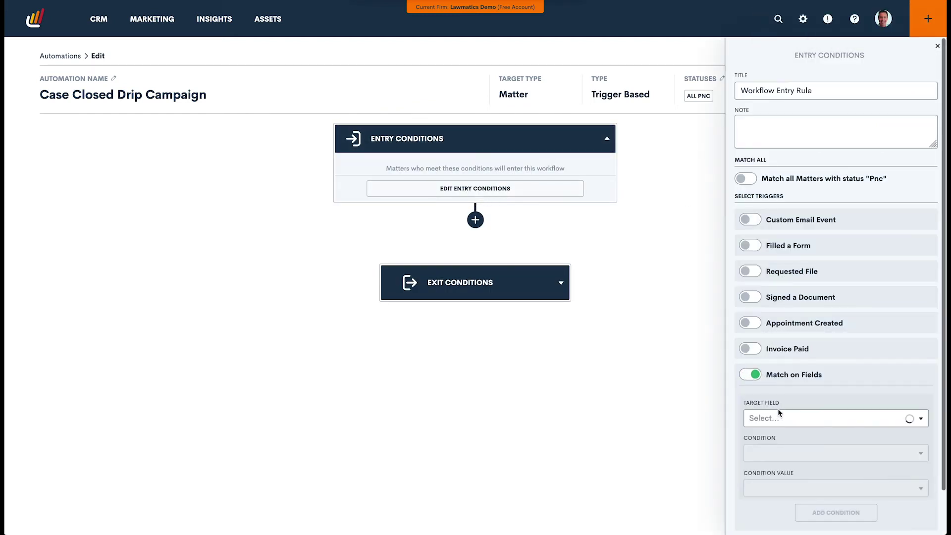
left_click(789, 418)
type("case")
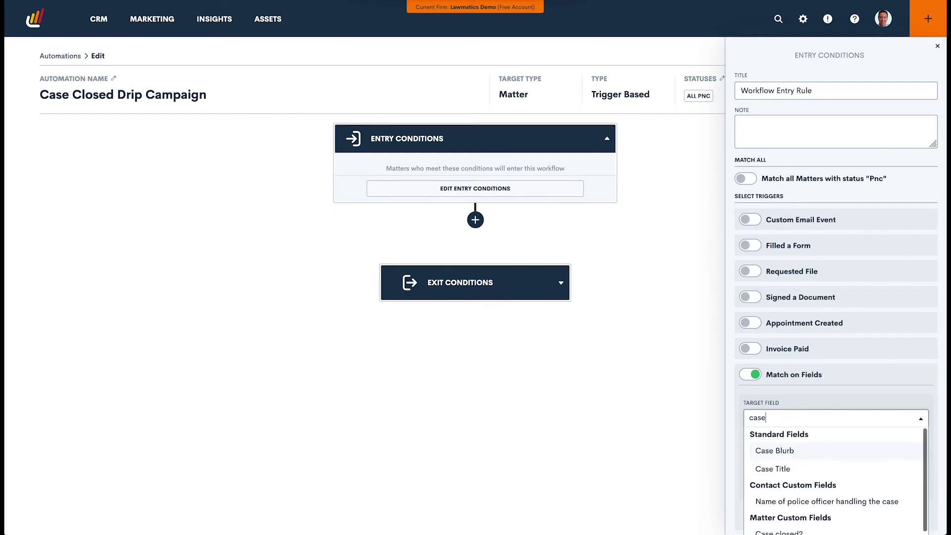
scroll(797, 448, "down", 1)
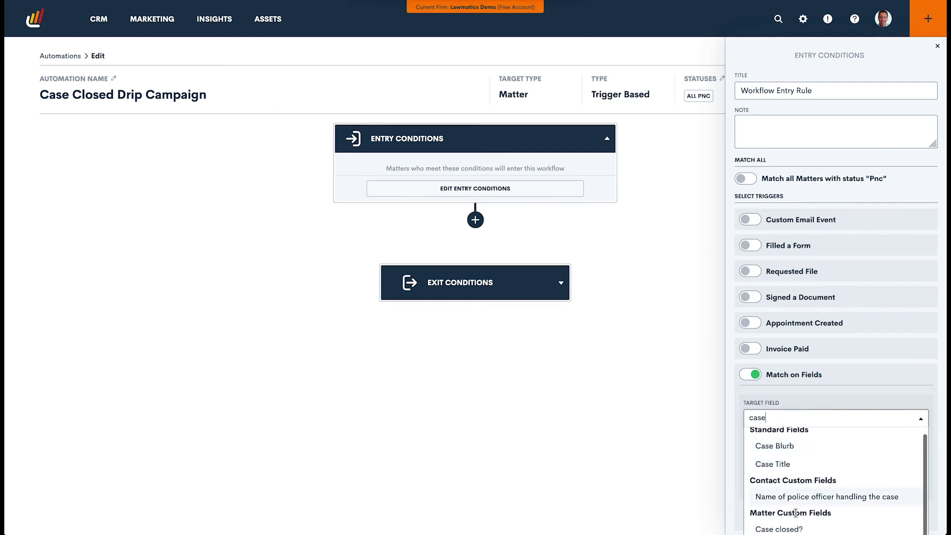
left_click(797, 529)
scroll(804, 376, "down", 1)
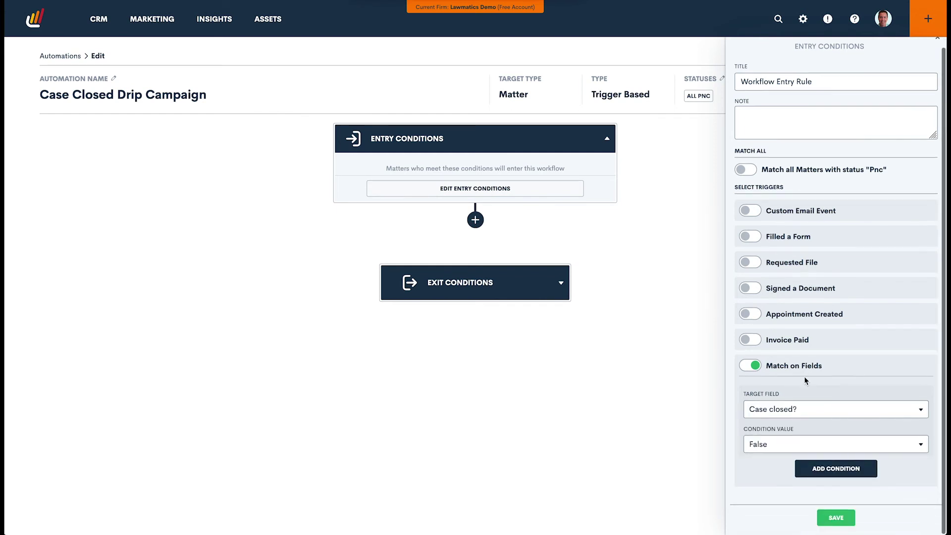
left_click(796, 445)
left_click(781, 460)
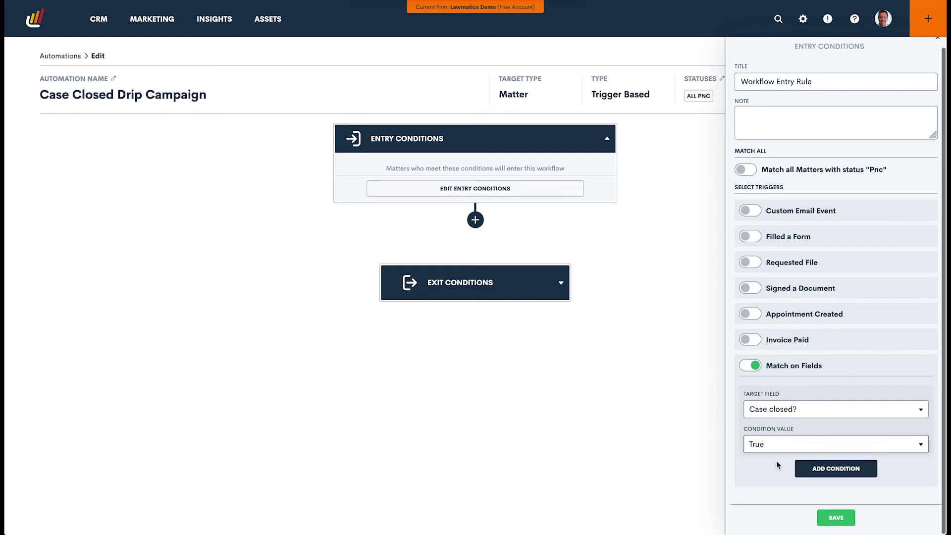
left_click(844, 517)
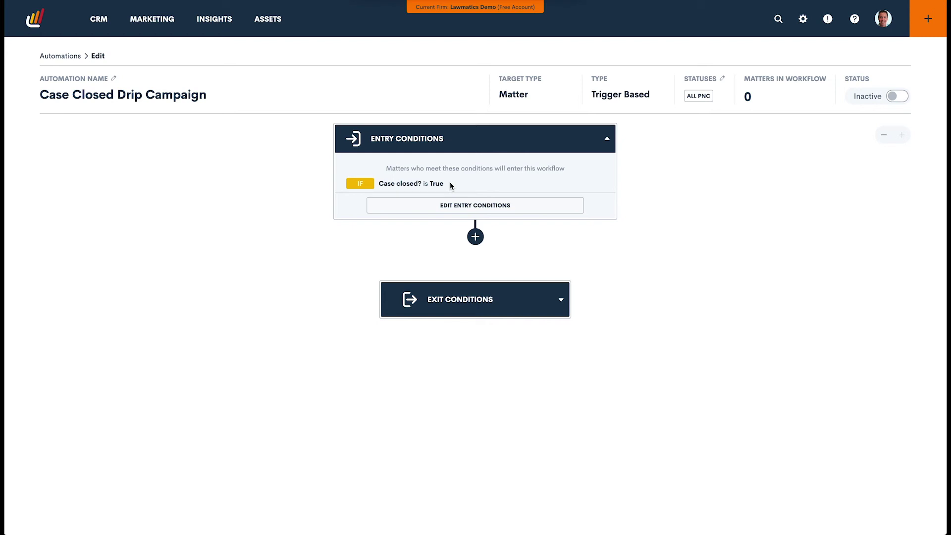
Add a 1-day delay step after the entry
left_click(475, 237)
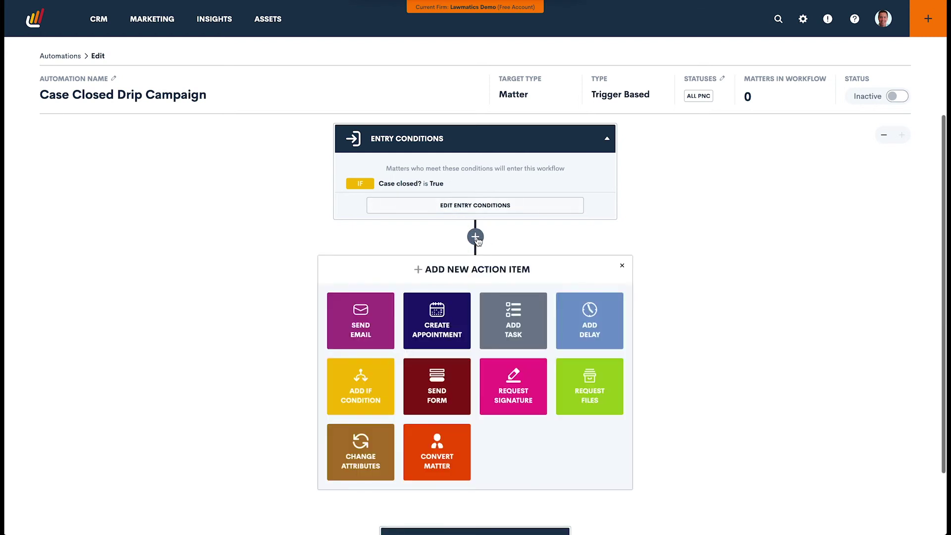
left_click(613, 325)
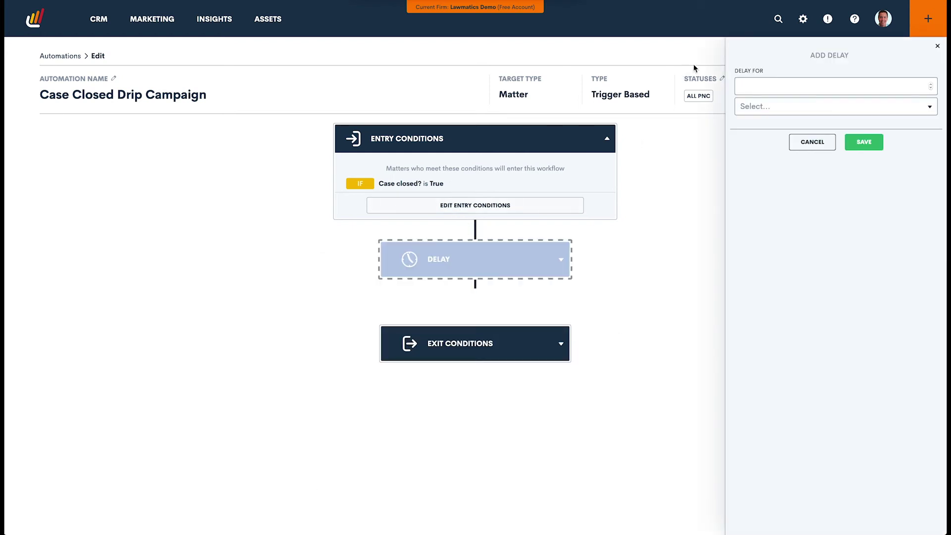
left_click(759, 82)
type("1")
left_click(766, 106)
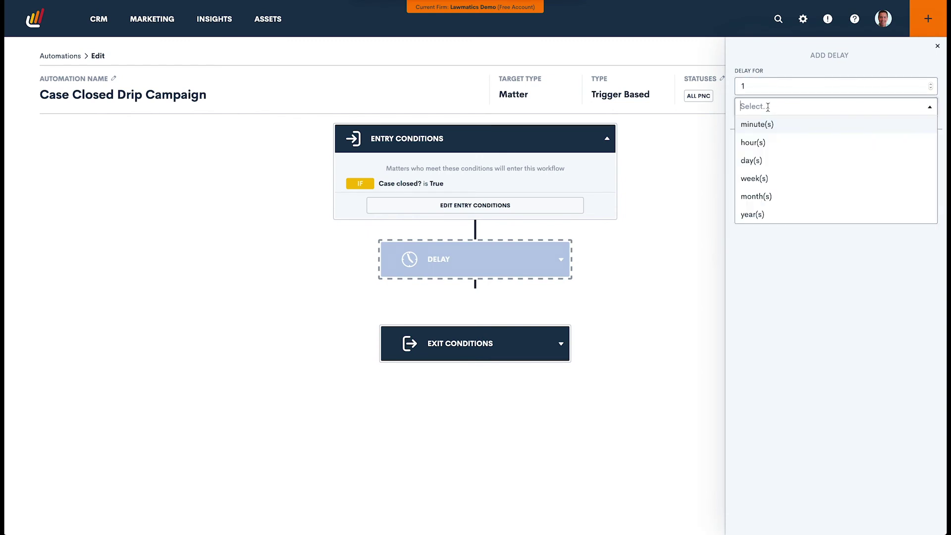
left_click(763, 159)
left_click(865, 142)
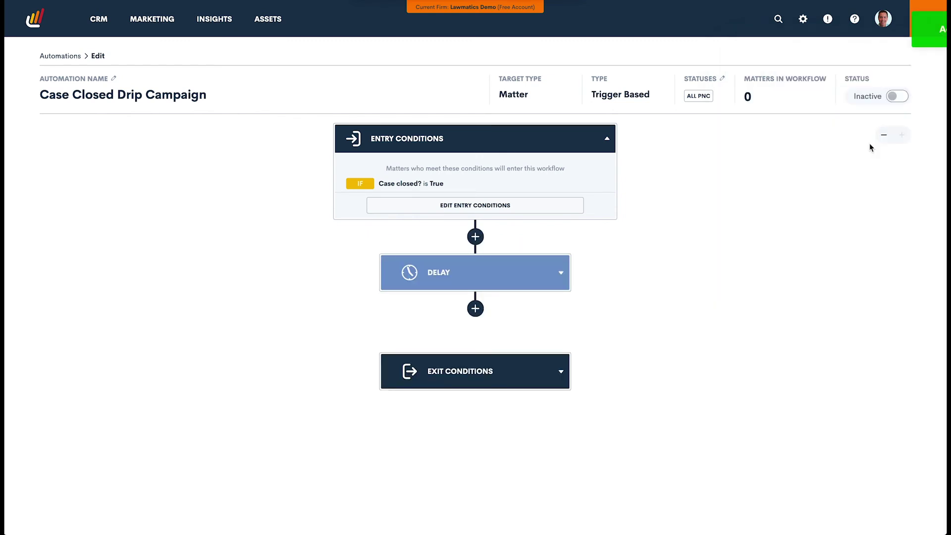
Add a send-email step using Drip Campaign 1
left_click(476, 308)
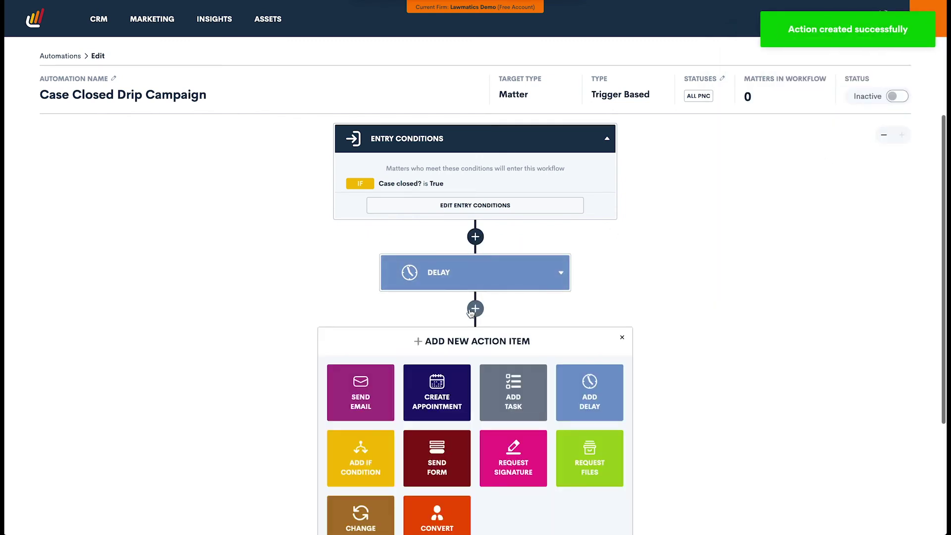
left_click(361, 389)
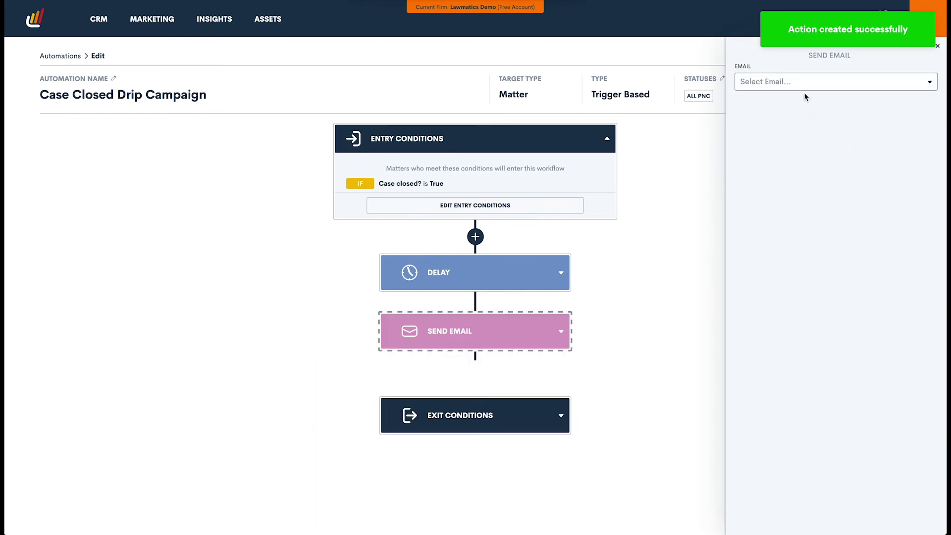
left_click(811, 81)
type("drip")
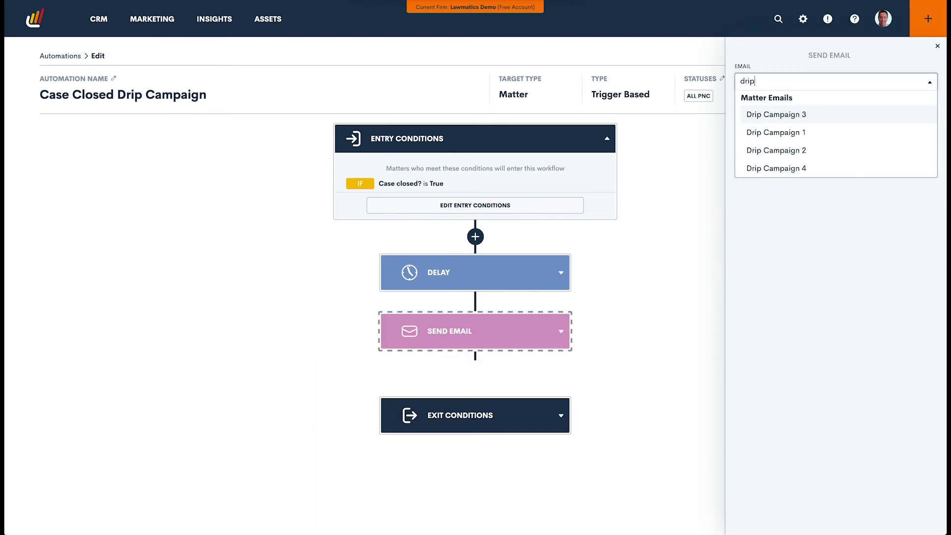
left_click(797, 131)
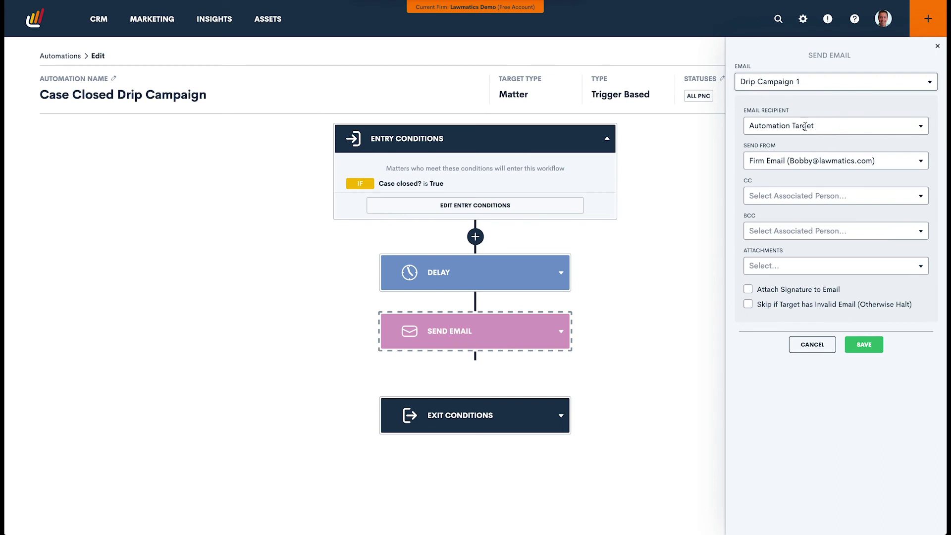
left_click(859, 342)
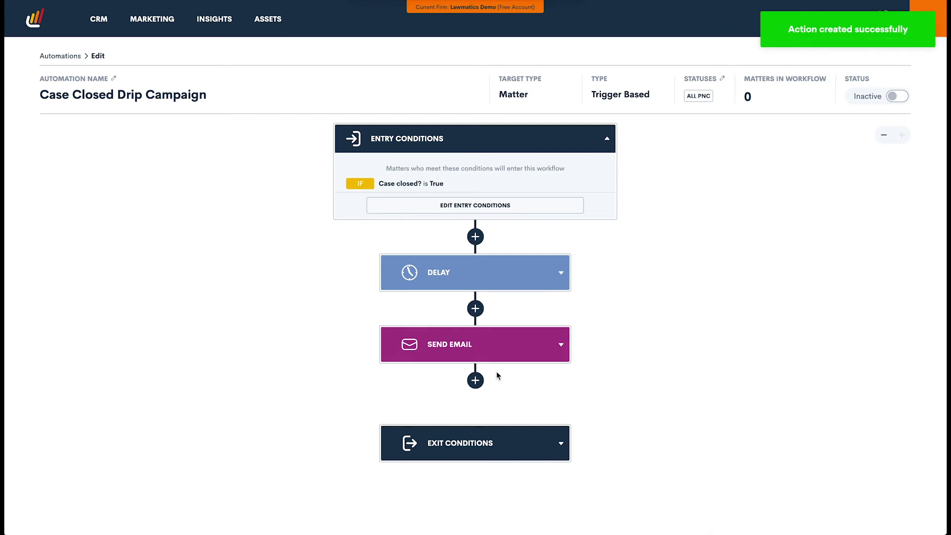
Add a 3-week delay step after the email
left_click(476, 380)
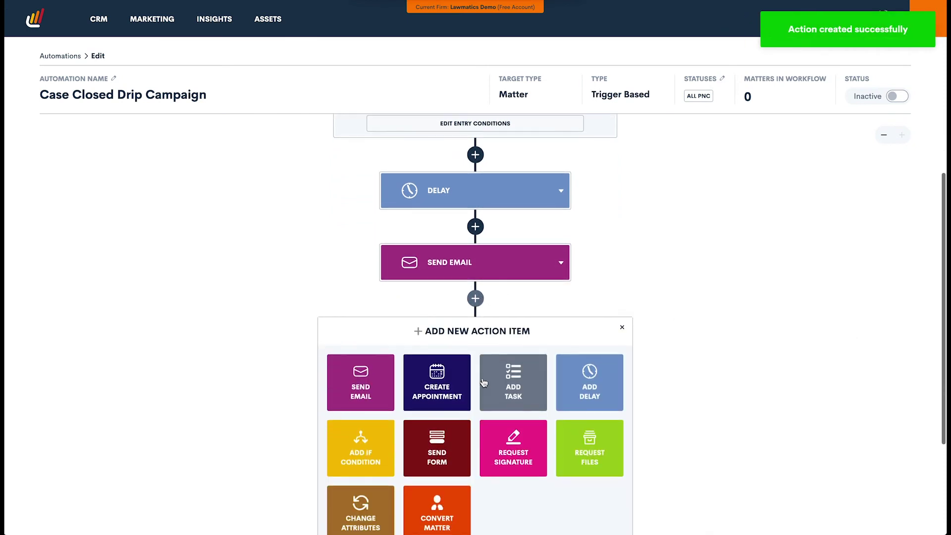
left_click(599, 382)
left_click(758, 88)
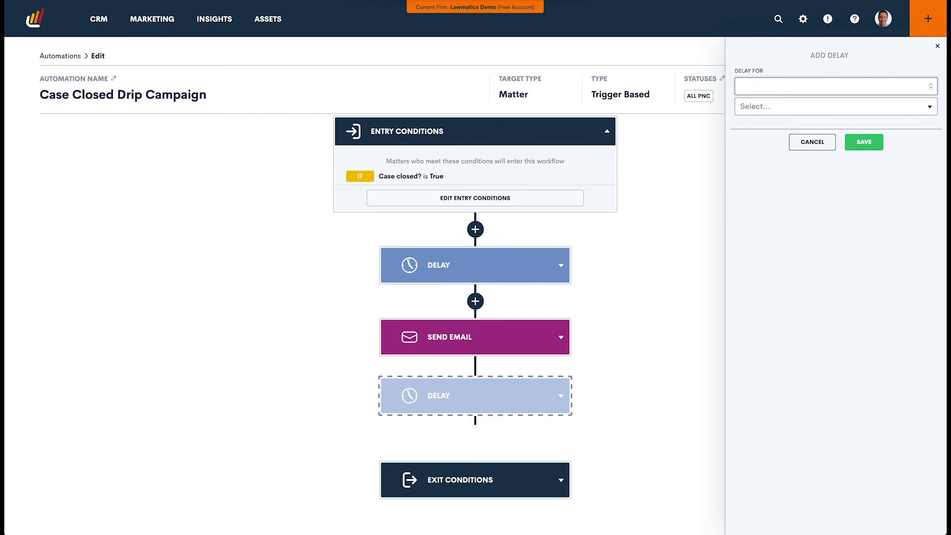
type("3")
left_click(766, 110)
left_click(754, 179)
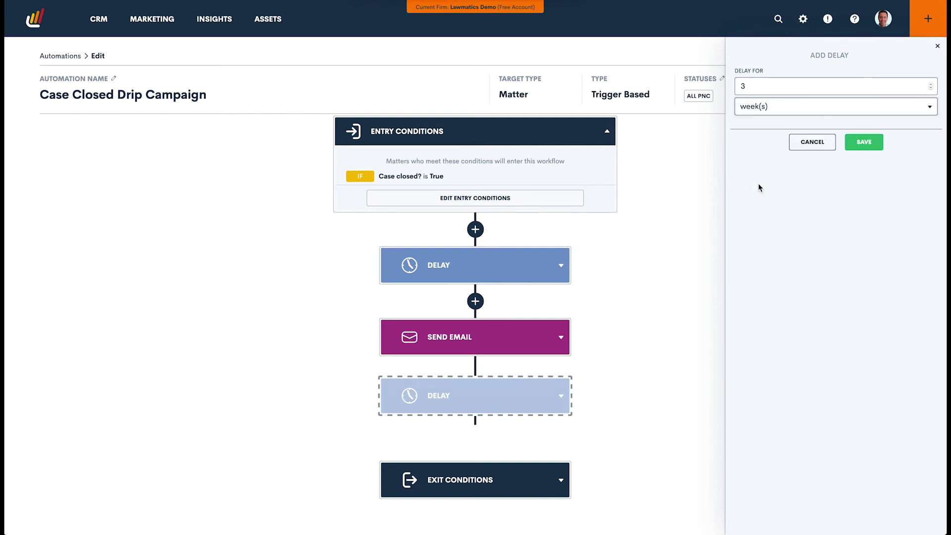
left_click(852, 142)
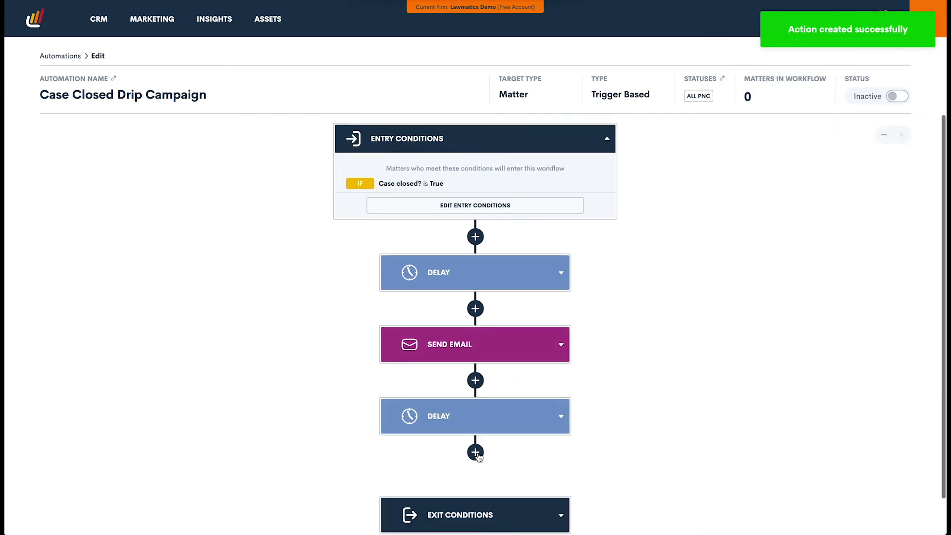
Add a send-email step using Drip Campaign 2
left_click(476, 452)
left_click(389, 437)
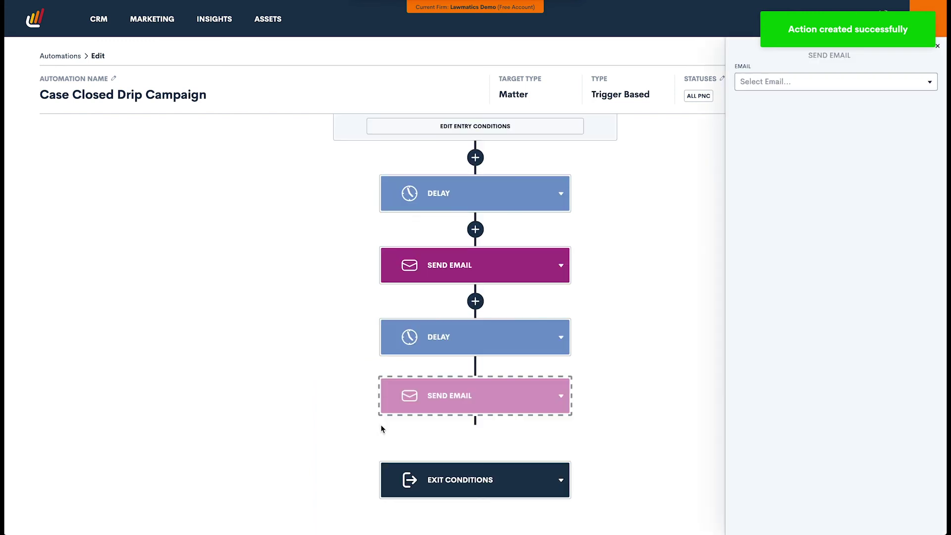
left_click(801, 81)
type("drip")
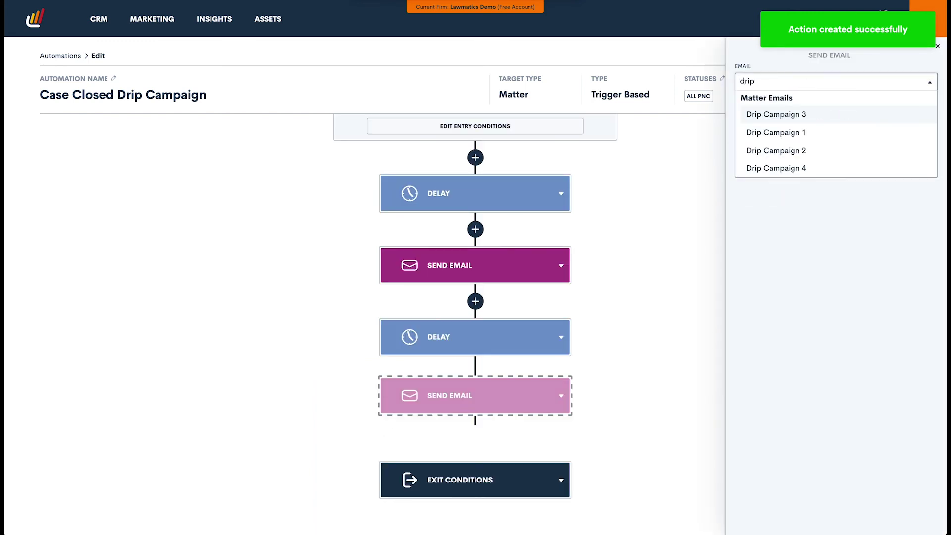
left_click(798, 151)
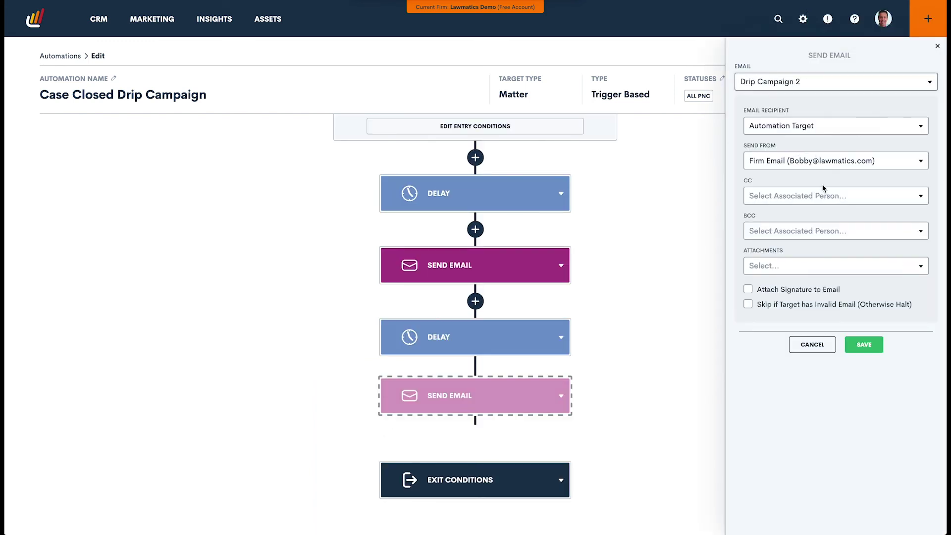
left_click(863, 344)
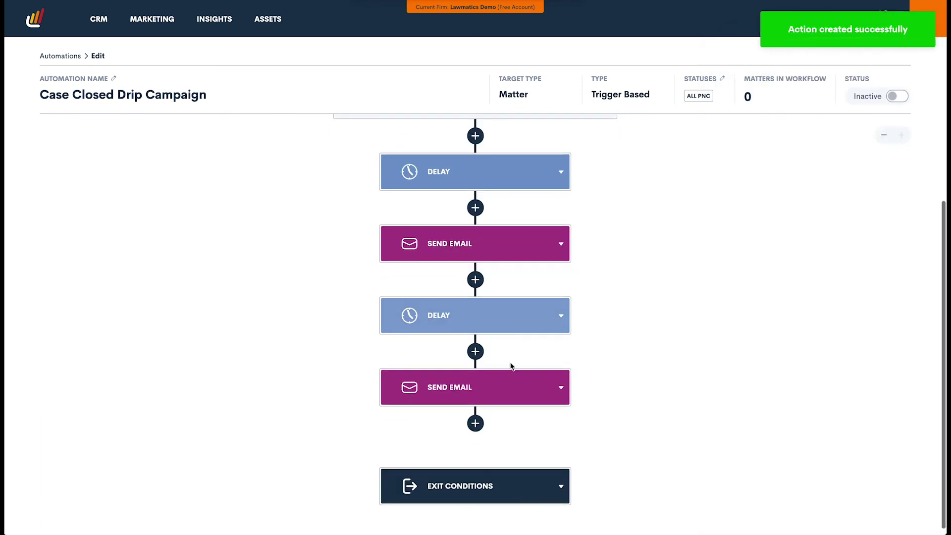
Add a 2-month delay step
left_click(476, 423)
left_click(600, 498)
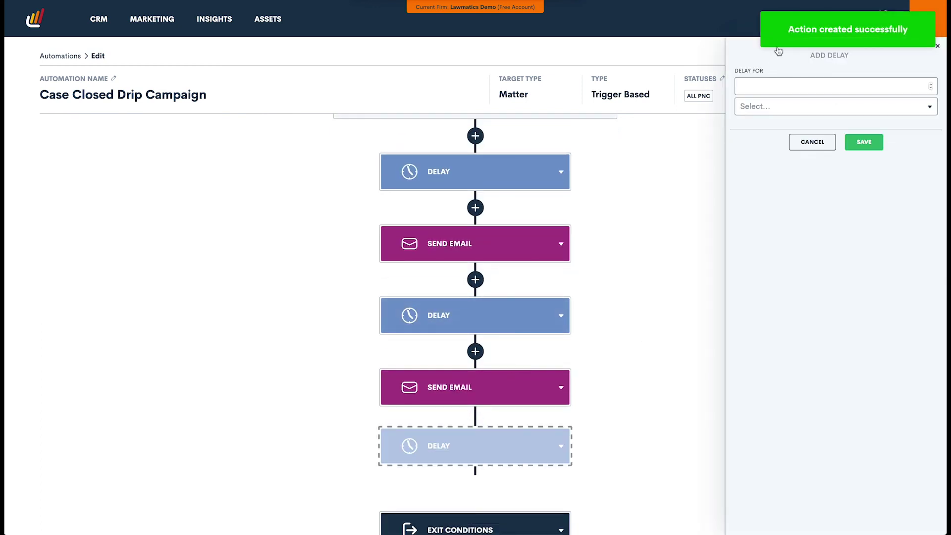
left_click(780, 87)
type("2")
left_click(784, 106)
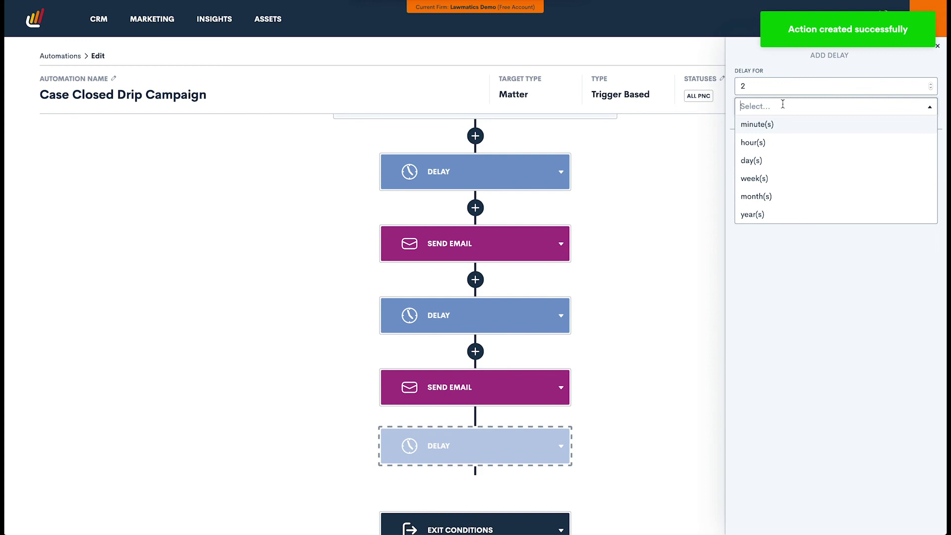
left_click(764, 198)
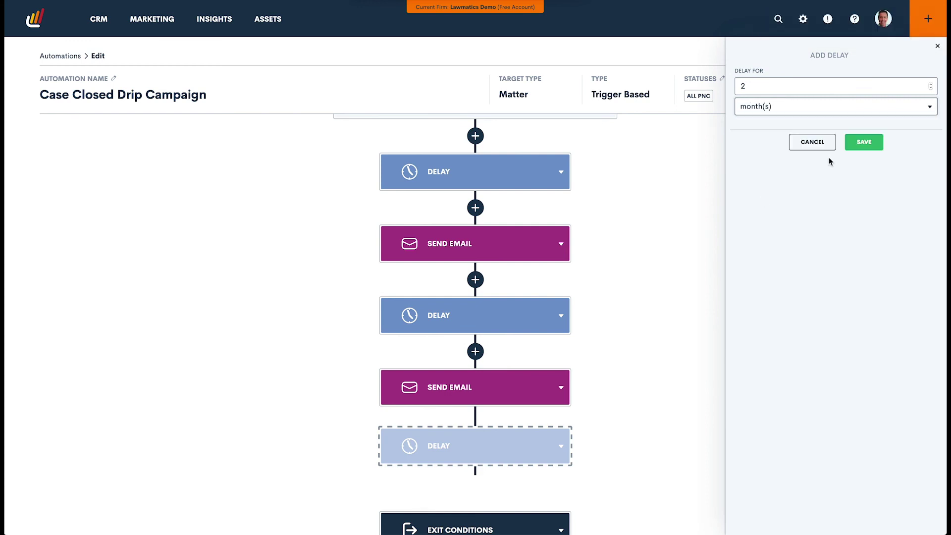
left_click(867, 144)
Add a send-email step using Drip Campaign 3
scroll(606, 370, "down", 2)
left_click(475, 416)
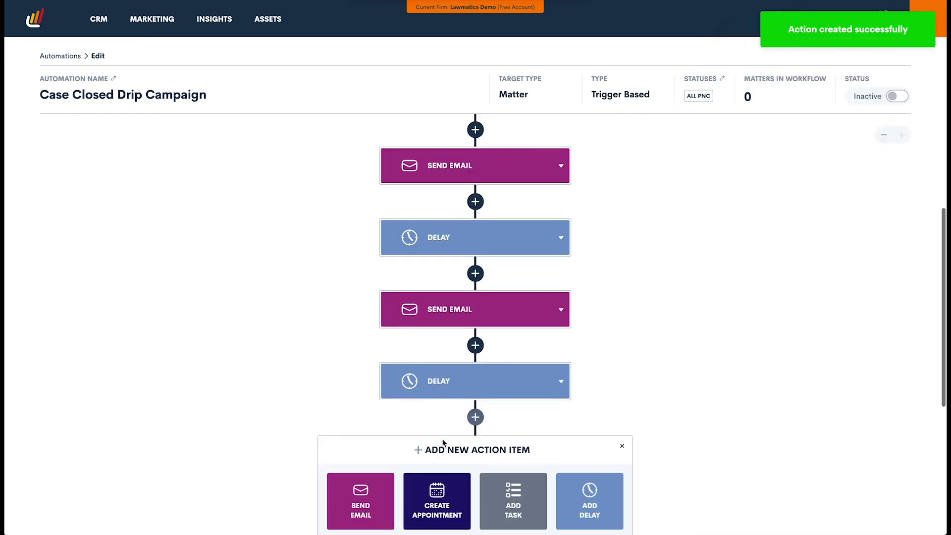
left_click(369, 488)
left_click(795, 83)
type("drip")
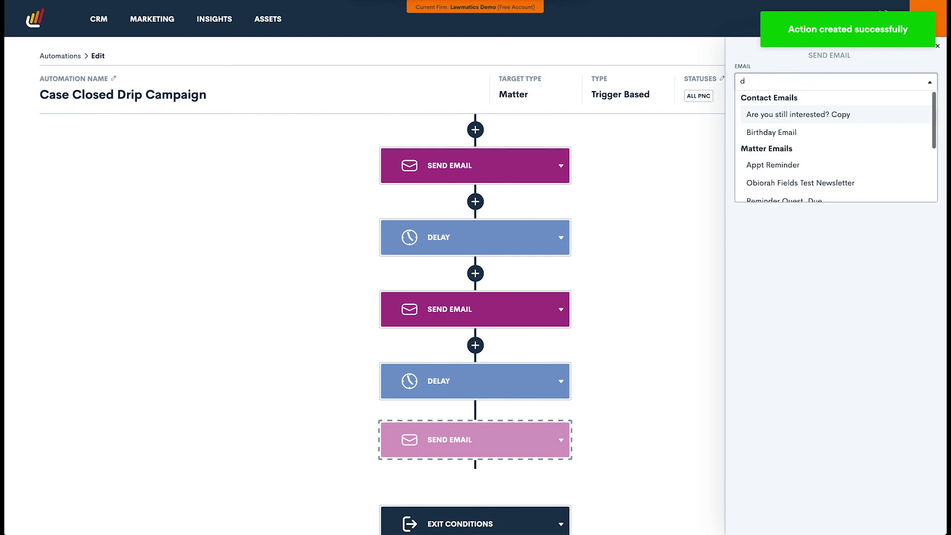
left_click(796, 114)
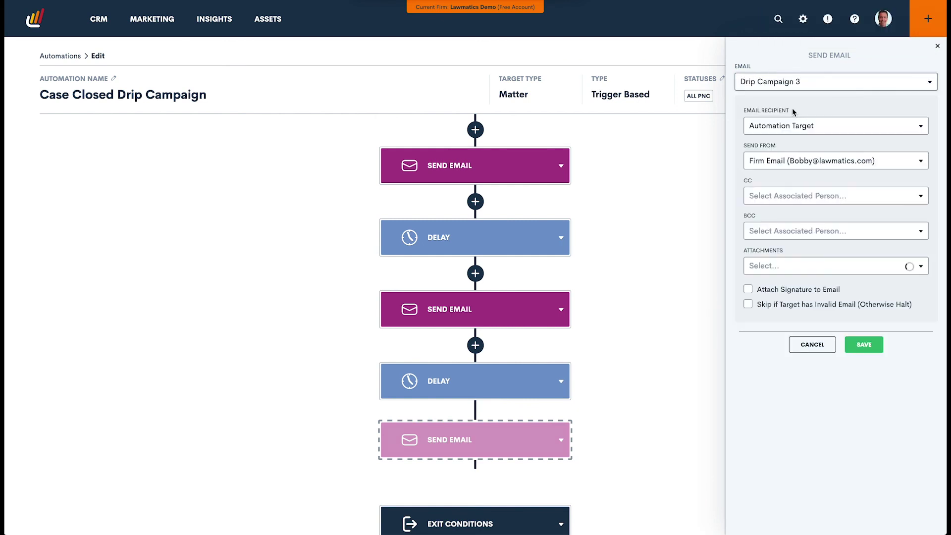
left_click(863, 344)
Add a 5-month delay step
scroll(475, 397, "down", 2)
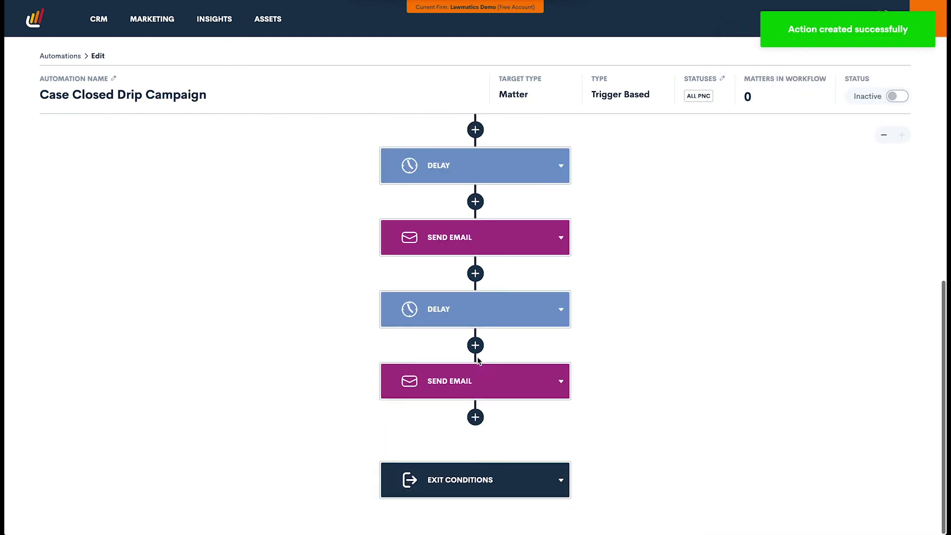
left_click(475, 417)
scroll(596, 469, "down", 4)
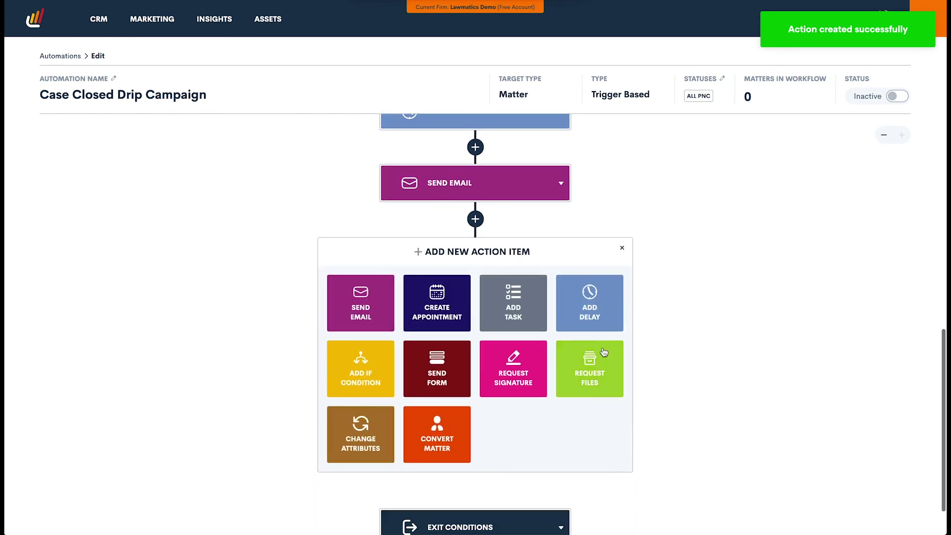
left_click(604, 294)
left_click(775, 84)
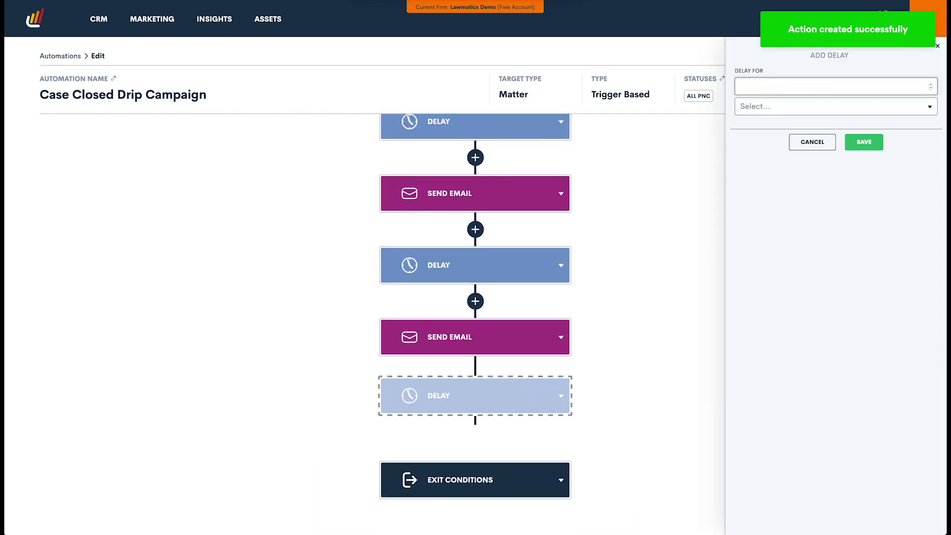
type("5")
left_click(777, 106)
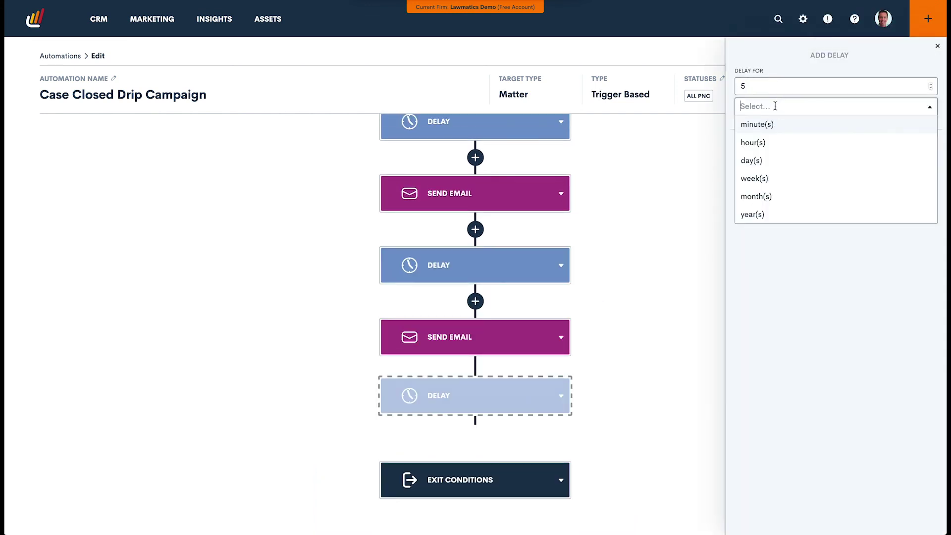
left_click(767, 196)
left_click(863, 142)
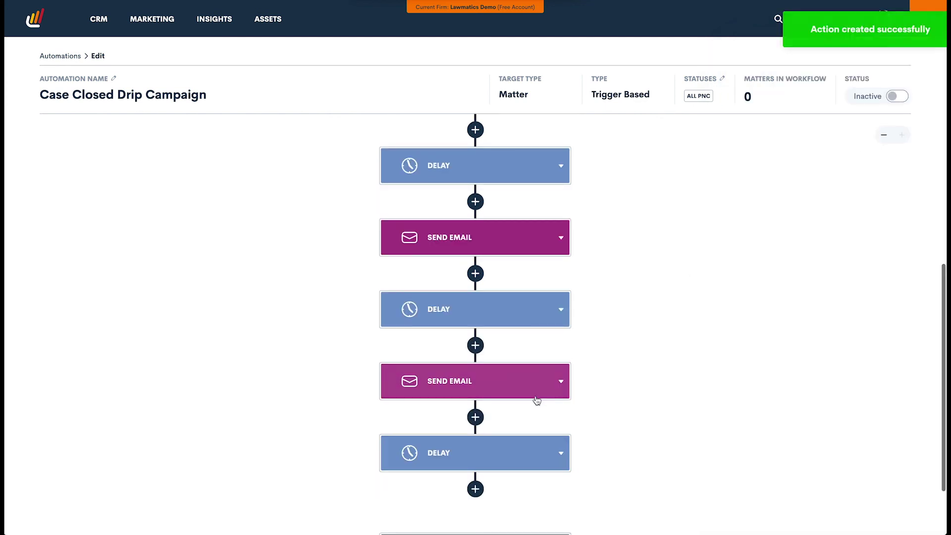
Add a final send-email step using Drip Campaign 4
left_click(476, 489)
left_click(395, 440)
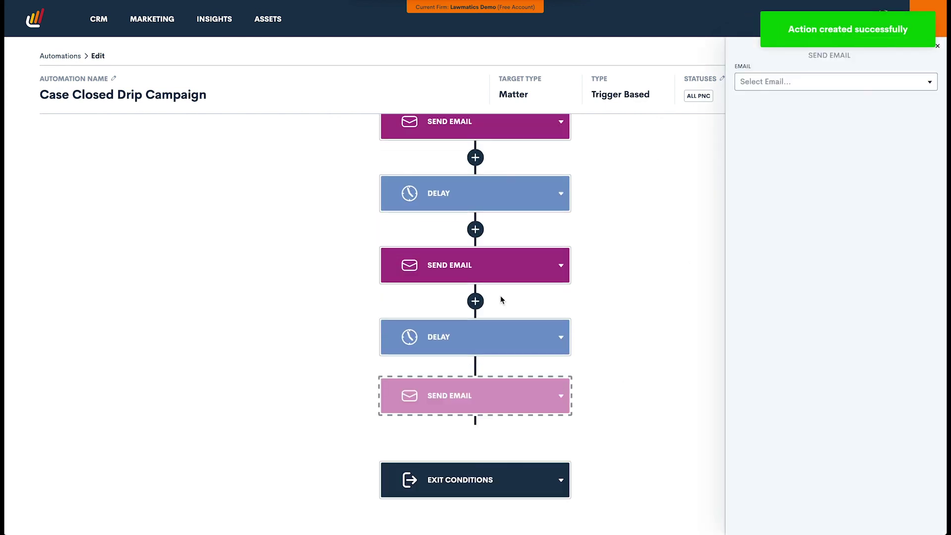
left_click(791, 79)
type("drip")
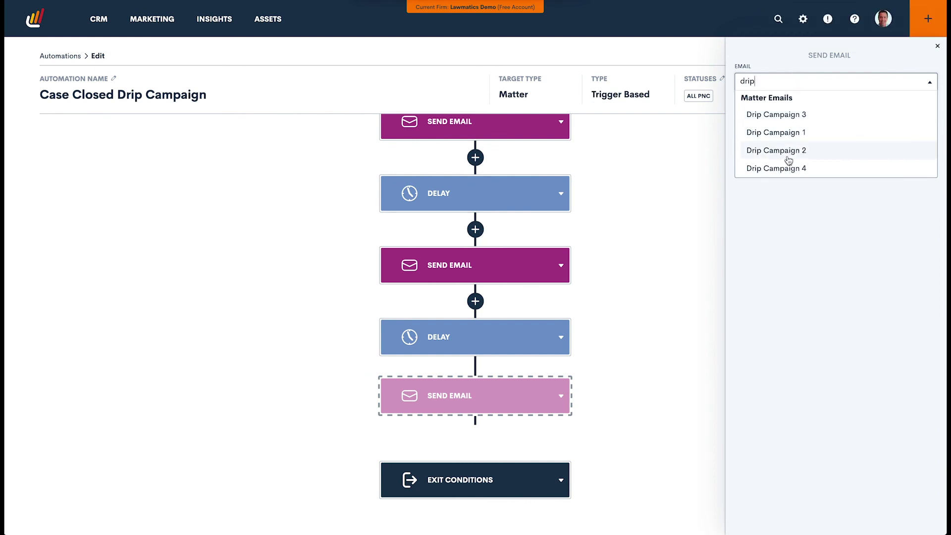
left_click(796, 167)
left_click(864, 344)
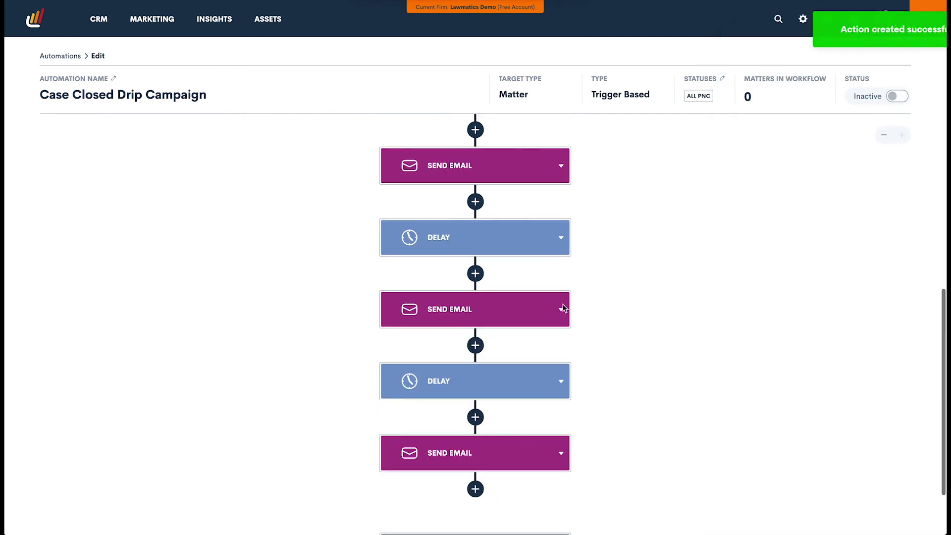
scroll(452, 295, "up", 4)
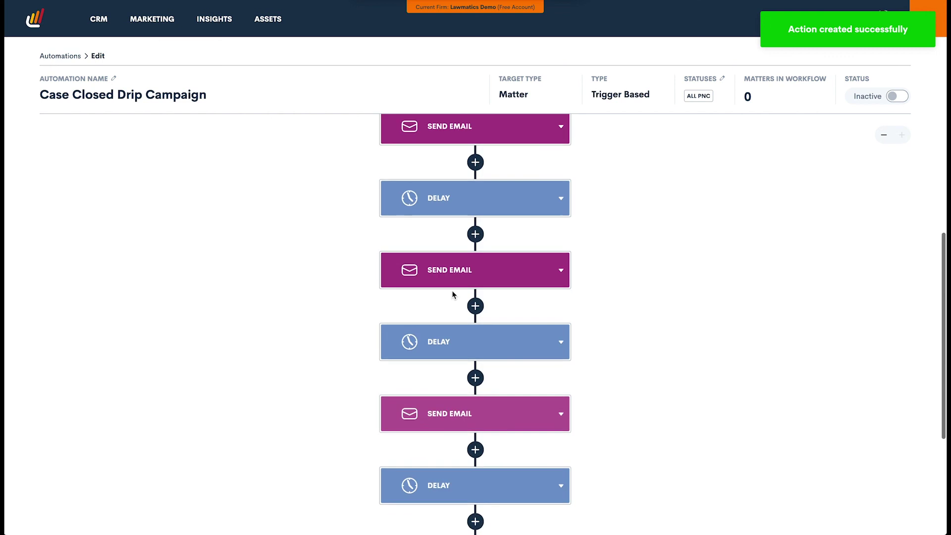
scroll(452, 295, "up", 2)
left_click(543, 248)
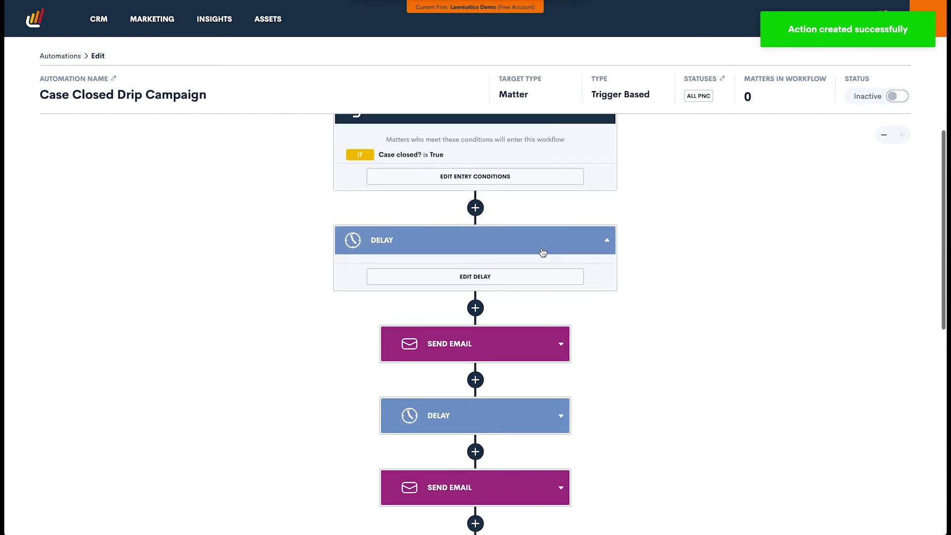
left_click(532, 338)
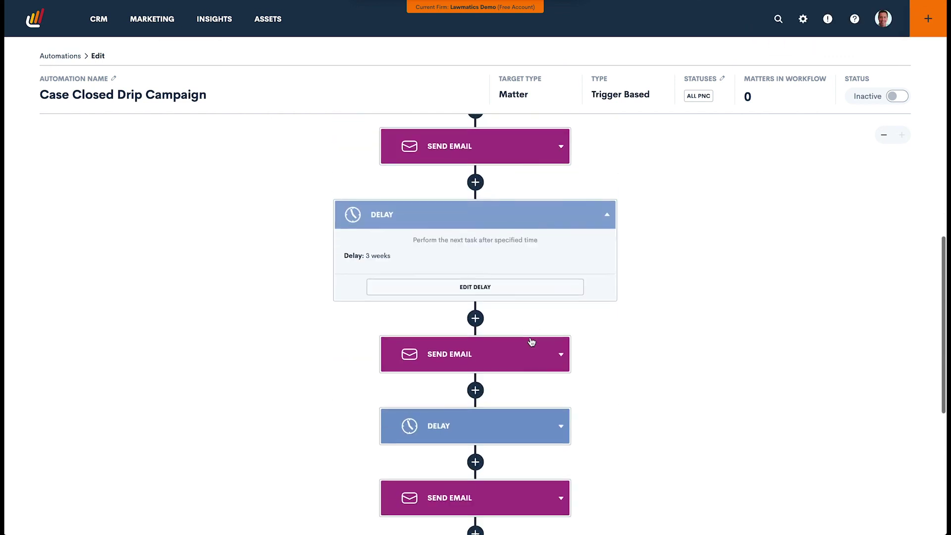
left_click(531, 359)
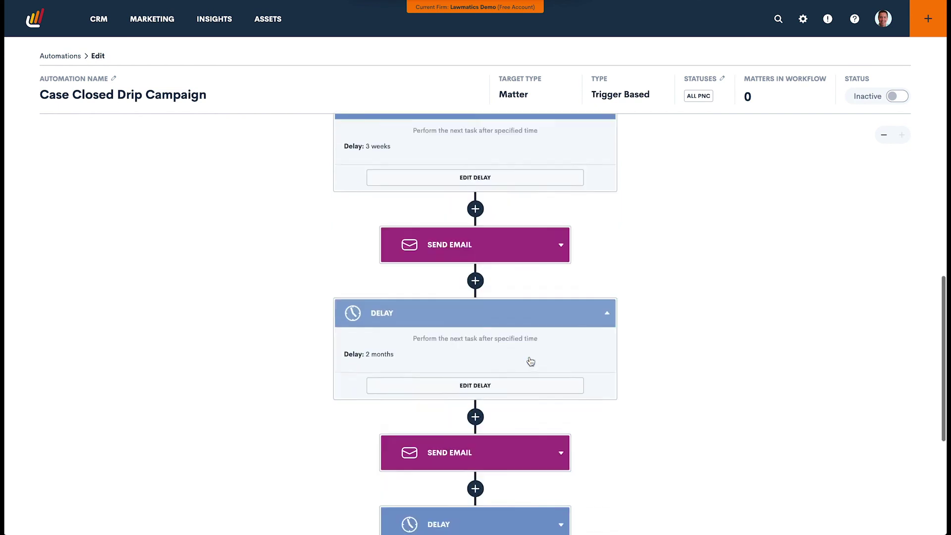
left_click(518, 340)
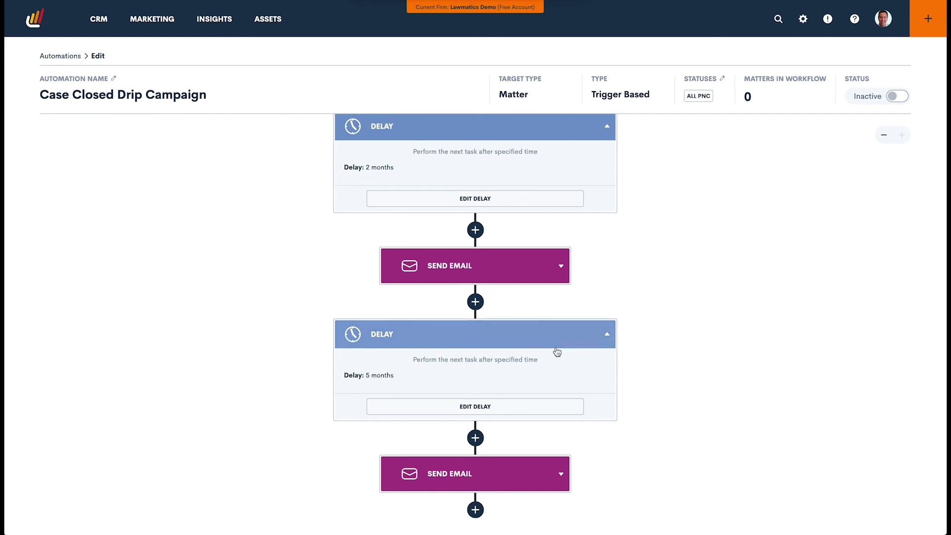
left_click(557, 342)
left_click(602, 127)
scroll(553, 188, "up", 5)
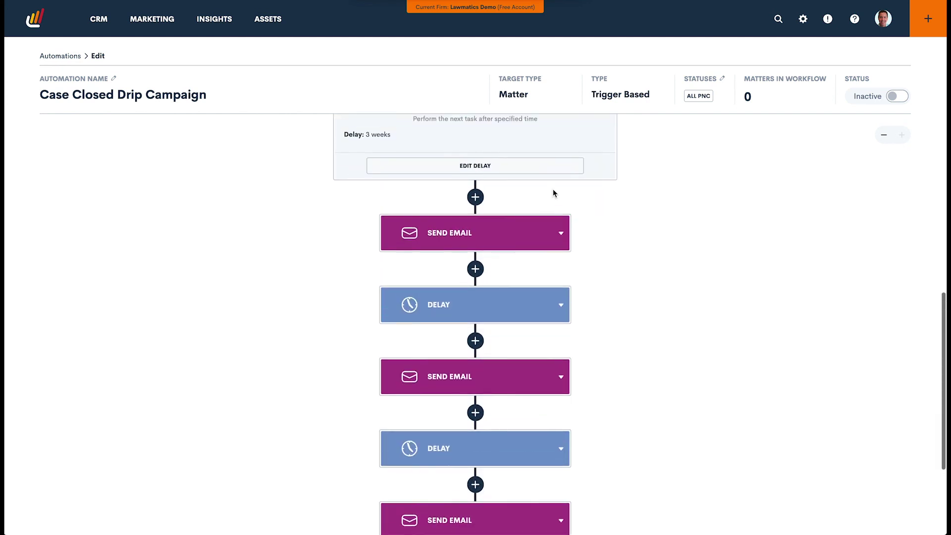
scroll(553, 188, "up", 2)
left_click(553, 188)
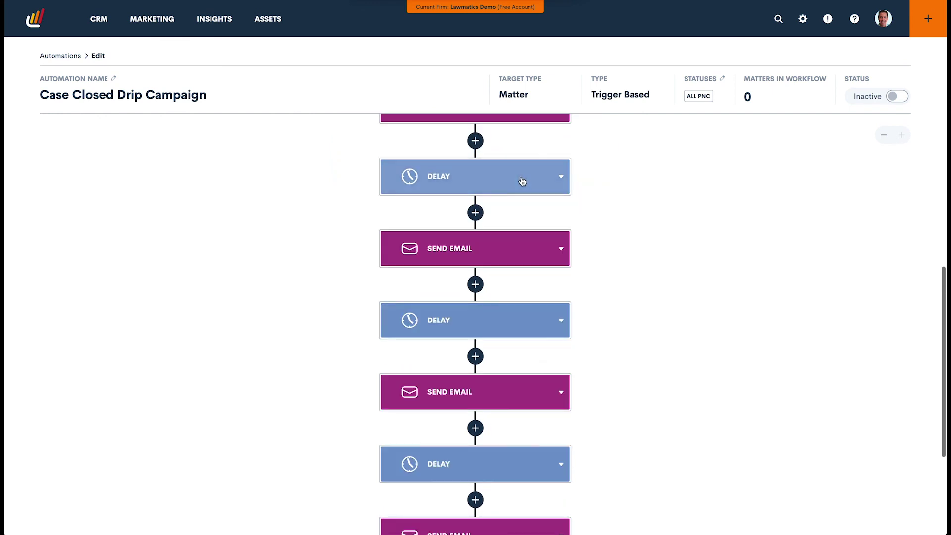
left_click(522, 180)
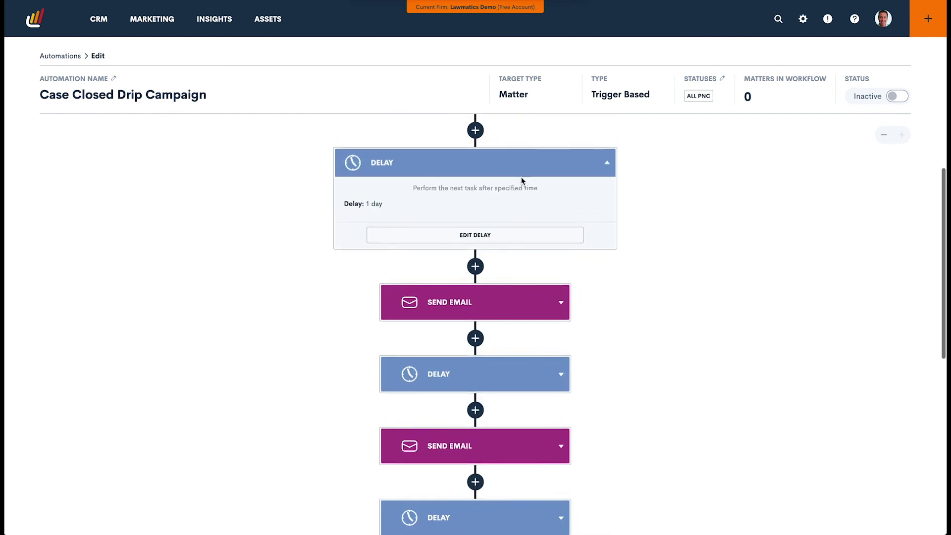
left_click(550, 184)
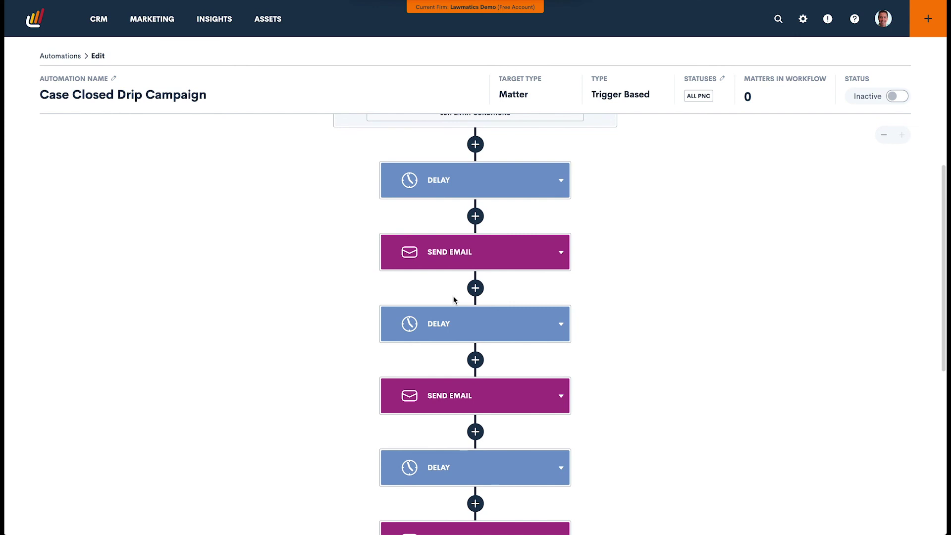
scroll(454, 300, "up", 2)
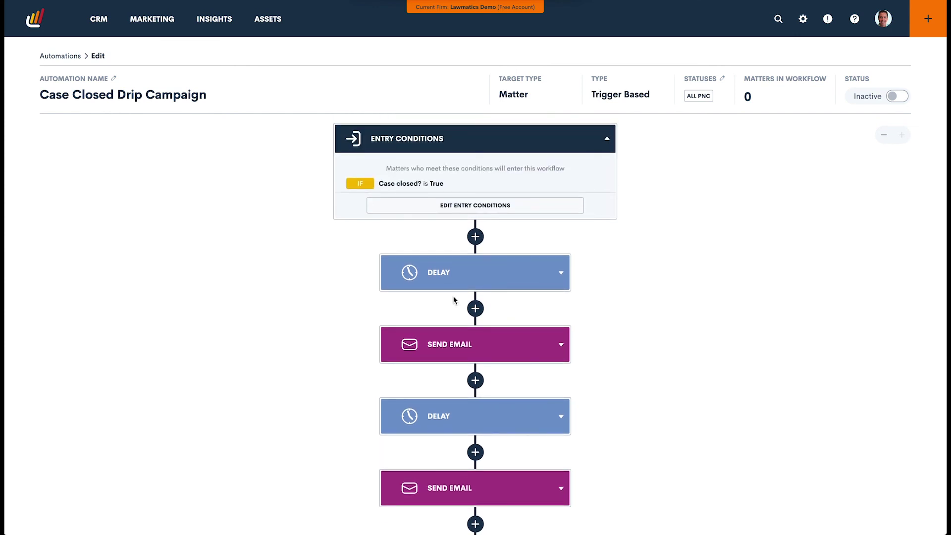